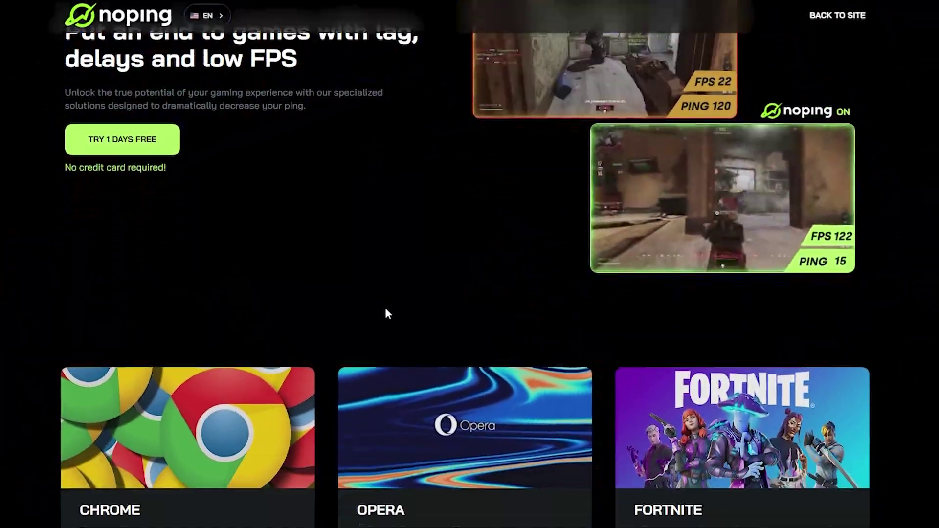
Step: Scroll through the NoPing site's supported game cards and feature overview
scroll(386, 314, down, 2)
scroll(386, 313, down, 13)
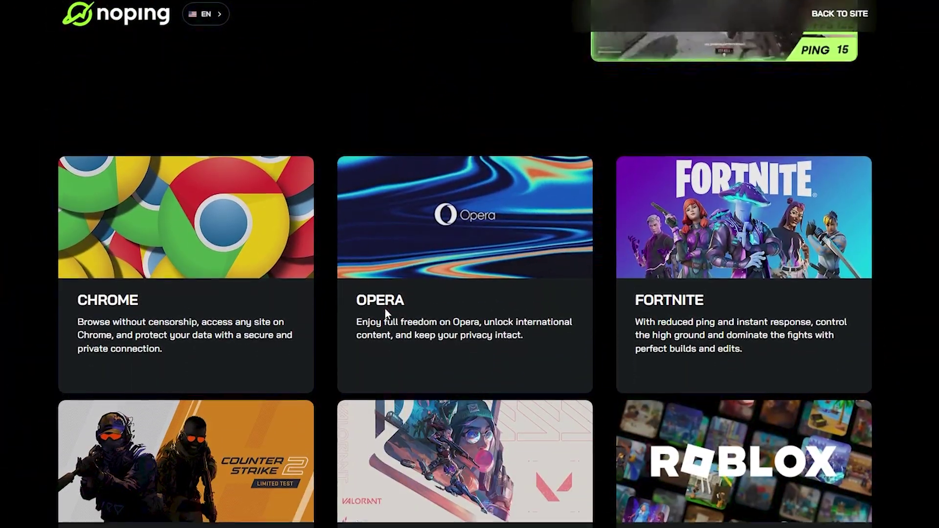
scroll(385, 310, down, 15)
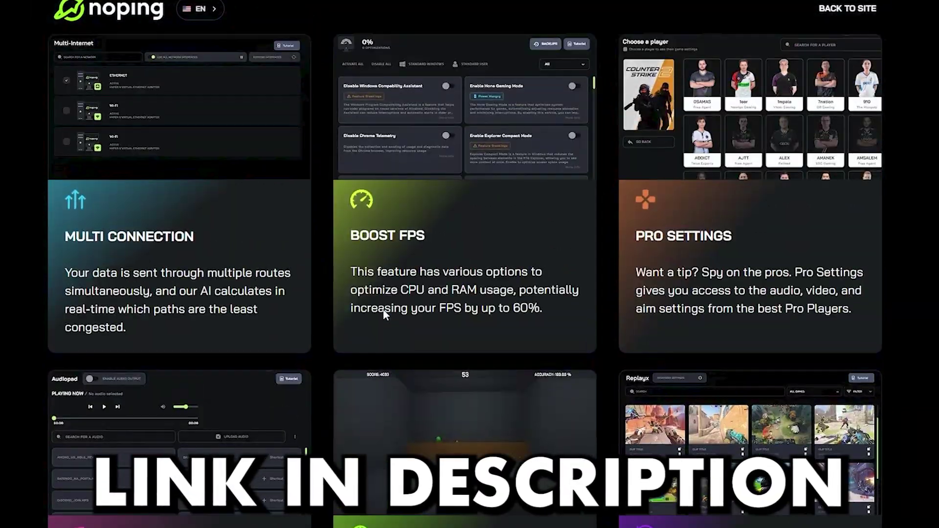
scroll(385, 313, up, 20)
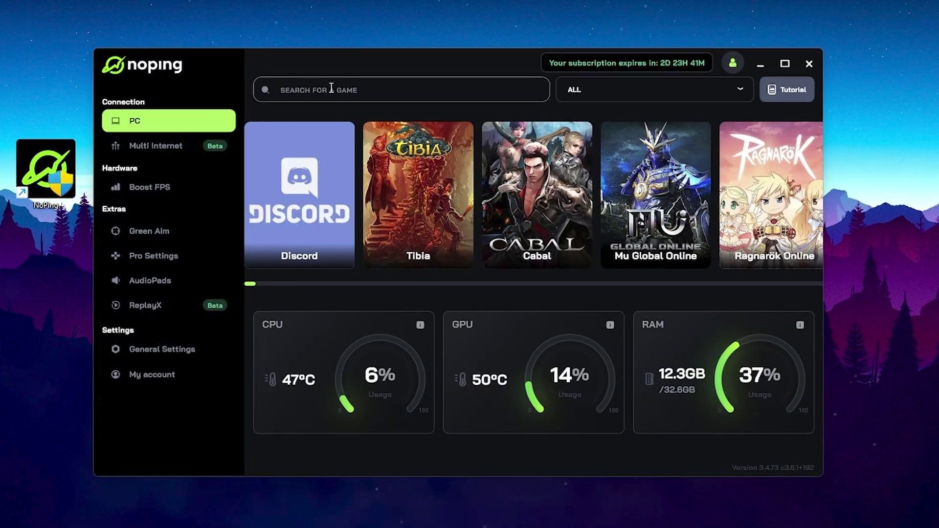
Step: Search 'fort' and open Fortnite's page, reviewing the recommended Bahrain 02 route via Dubai
click(331, 88)
text(fort)
click(283, 222)
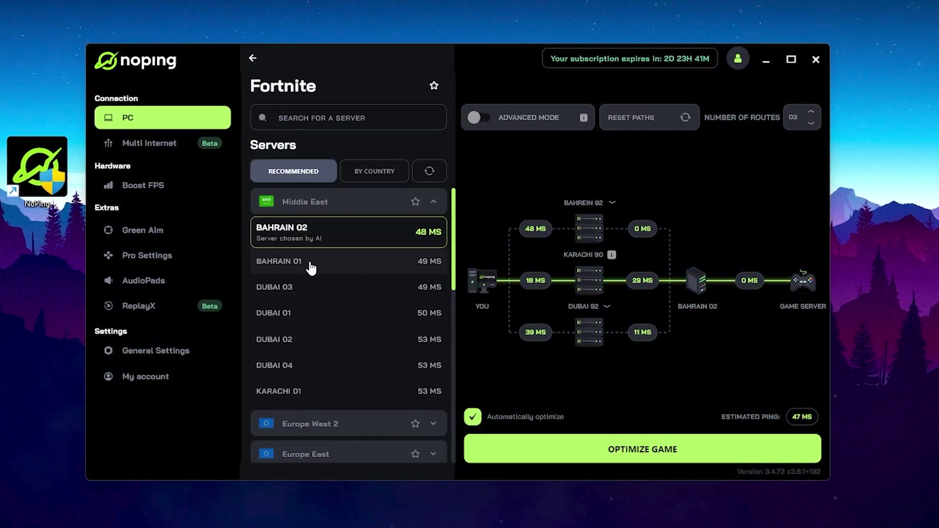
scroll(316, 269, down, 5)
scroll(323, 289, up, 5)
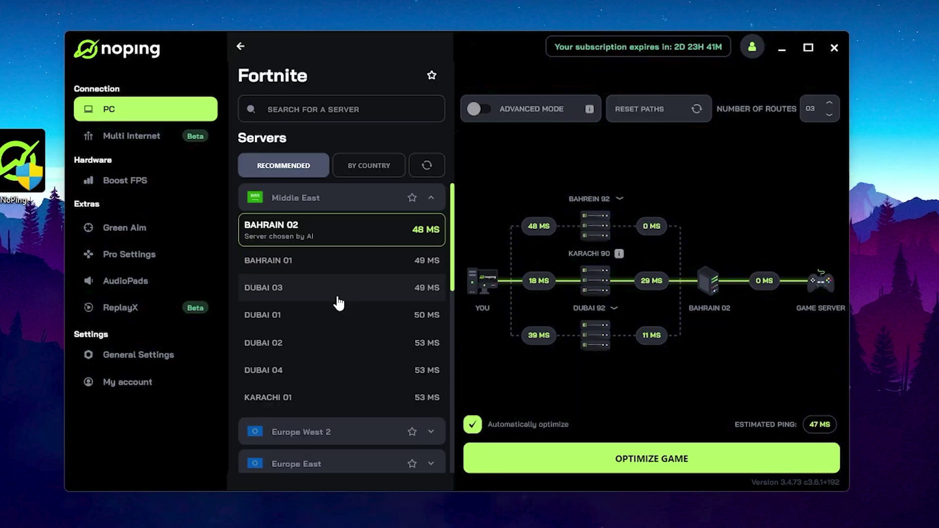
scroll(371, 270, down, 2)
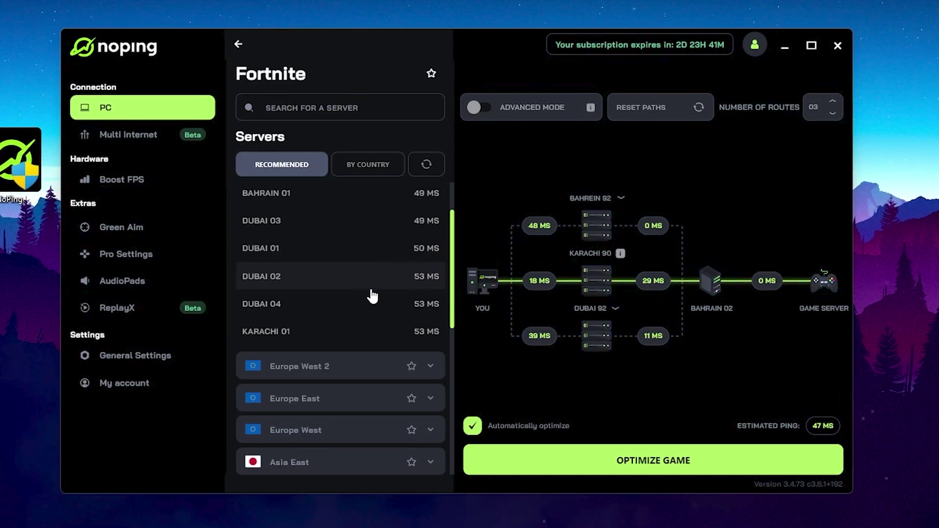
scroll(371, 296, up, 2)
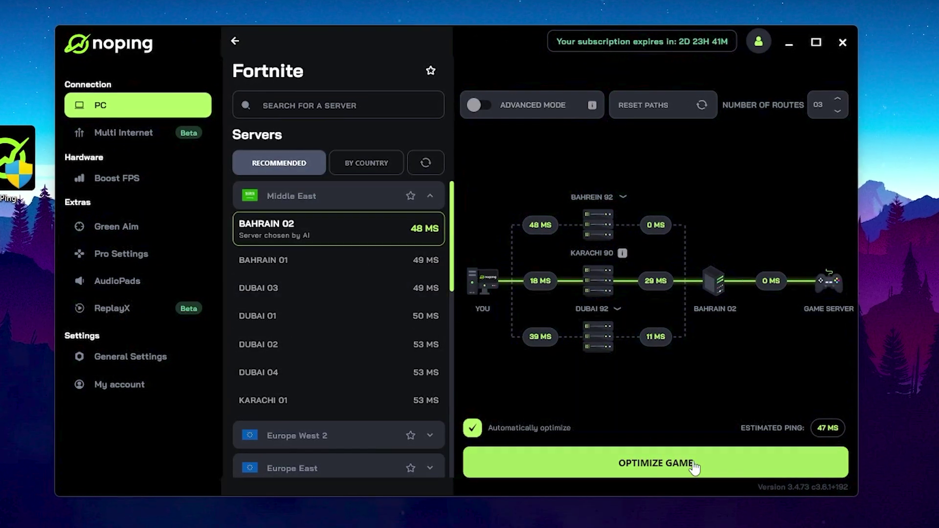
Step: Optimize Fortnite through the BAHRAIN 02 server, keeping the AI-chosen route
click(646, 469)
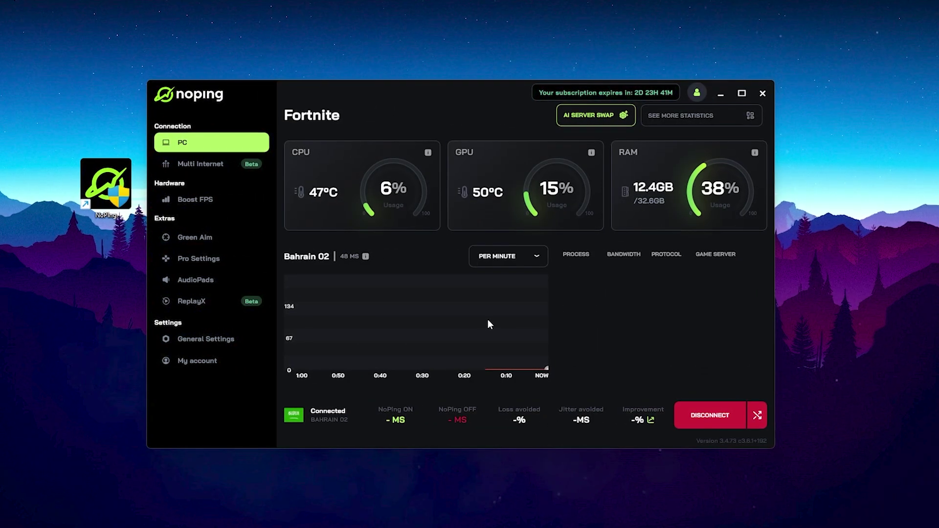
Step: Switch on the Enable Multi Internet Mode toggle on the Multi Internet page
click(210, 169)
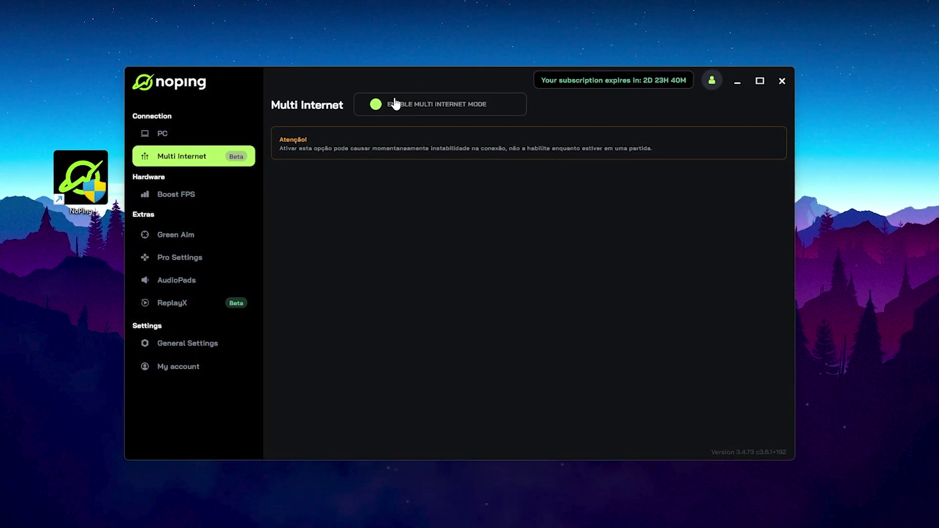
click(376, 105)
Step: In Boost FPS, enable Compatibility Assistant disable, Chrome Telemetry disable and Hone Gaming Mode
click(200, 194)
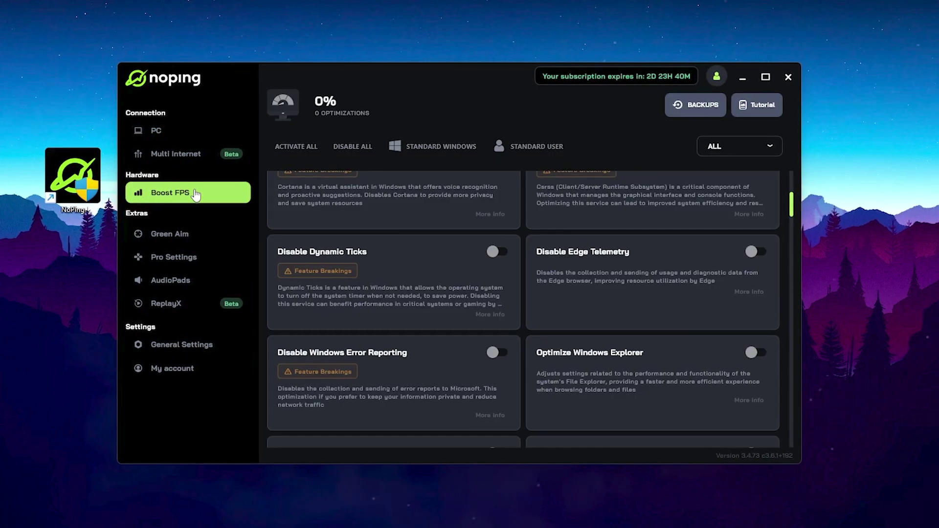
scroll(440, 309, up, 5)
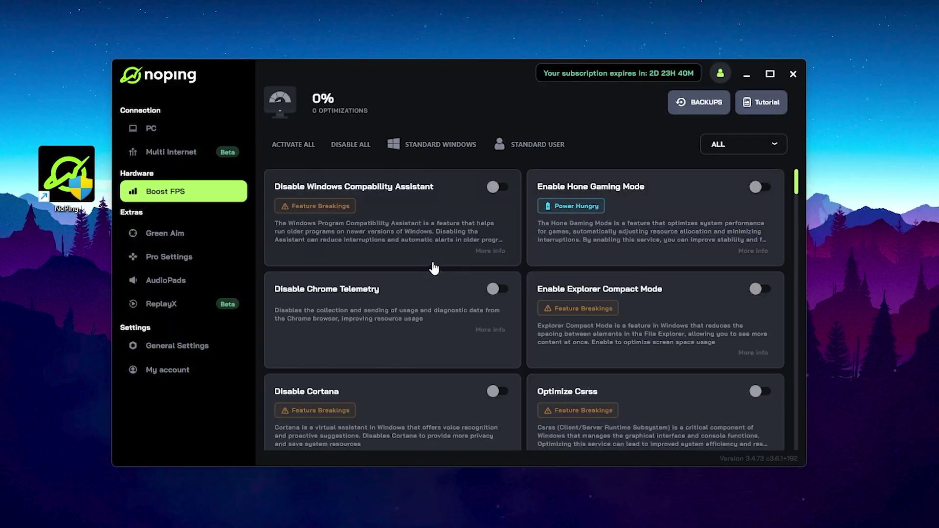
scroll(452, 223, down, 2)
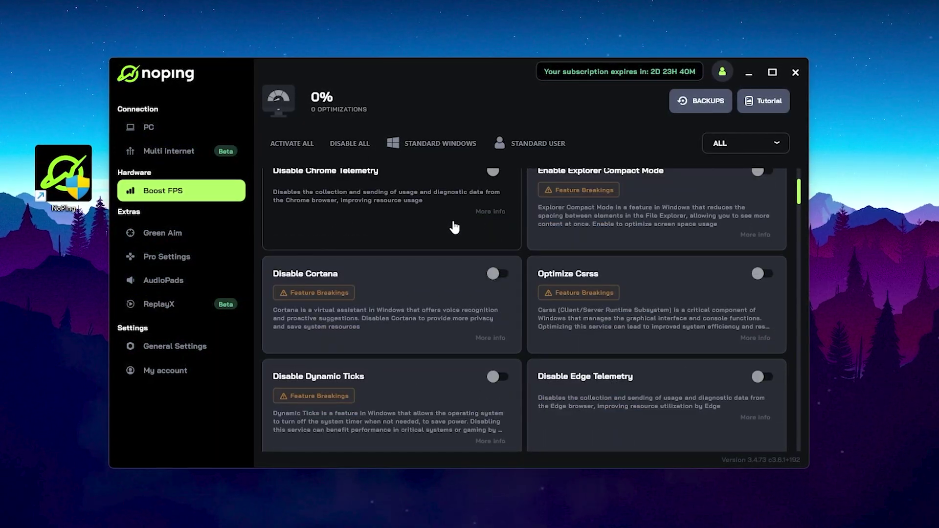
scroll(455, 227, down, 5)
scroll(454, 252, up, 6)
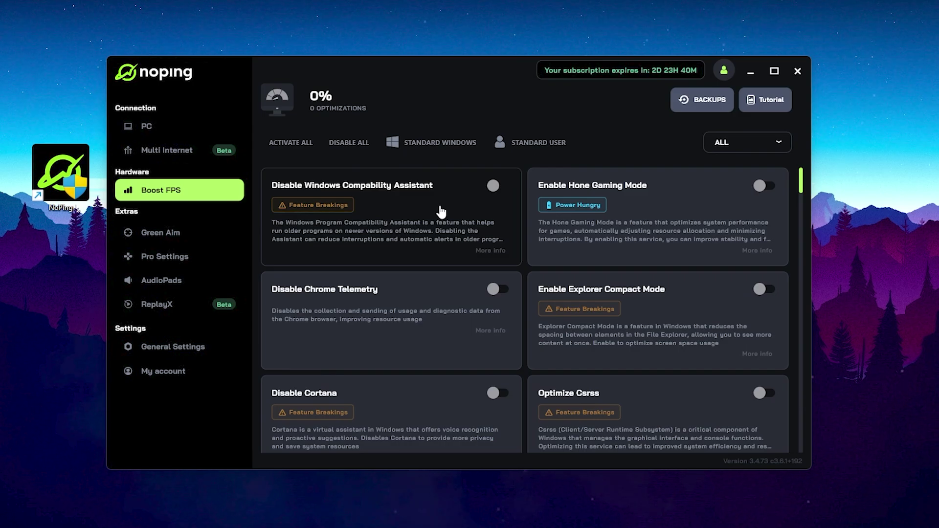
click(495, 188)
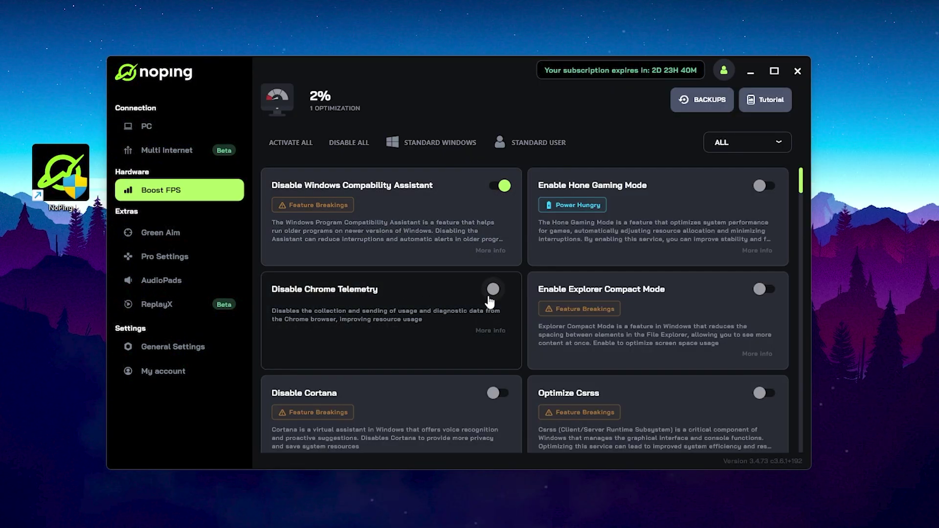
click(494, 291)
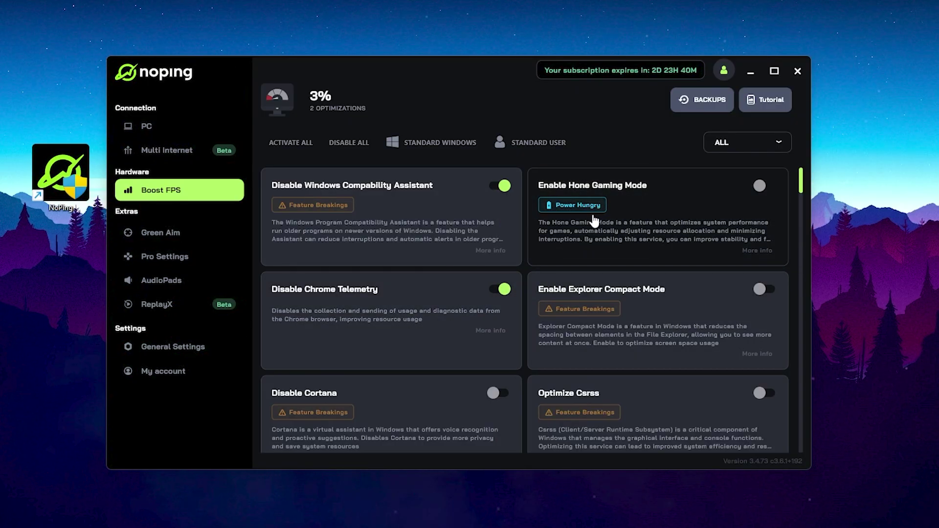
click(767, 192)
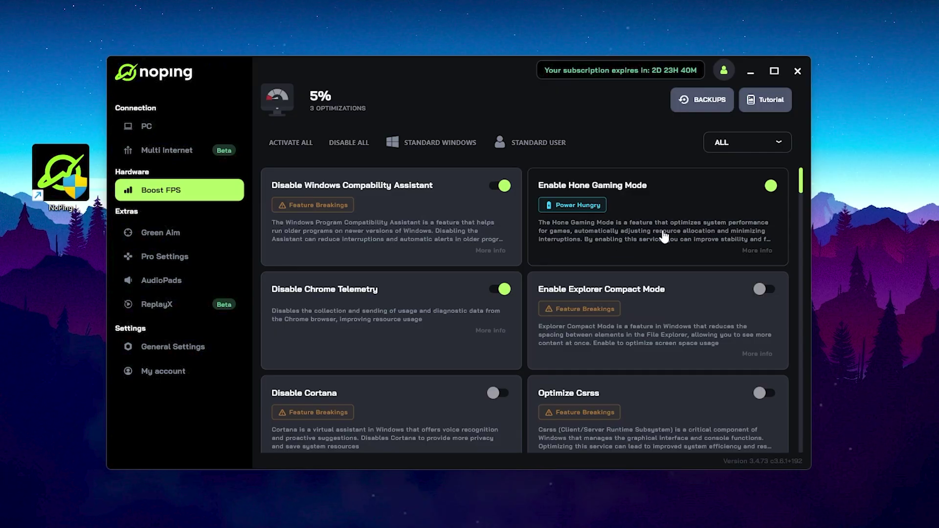
Step: Also turn on Disable Dynamic Ticks and Disable Window GameBar, reaching 10%
scroll(665, 237, down, 1)
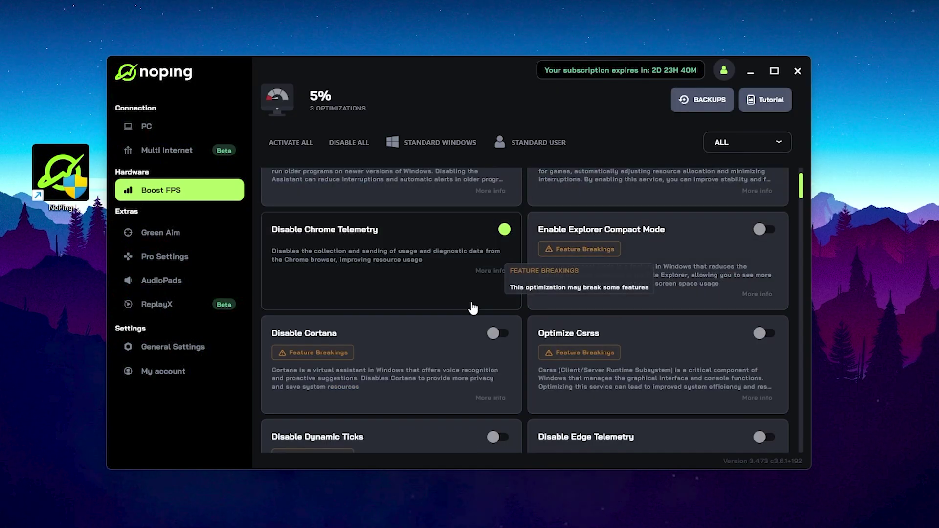
scroll(617, 254, down, 1)
scroll(617, 253, down, 1)
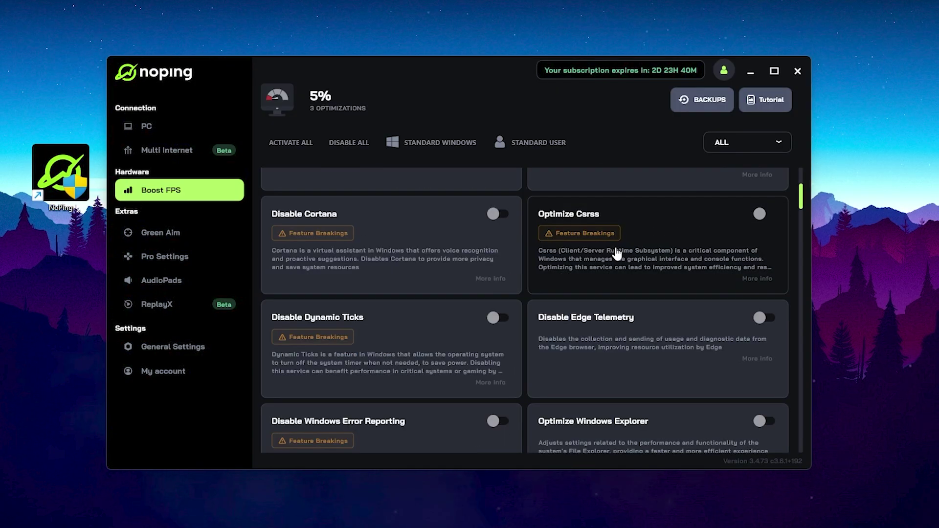
click(500, 321)
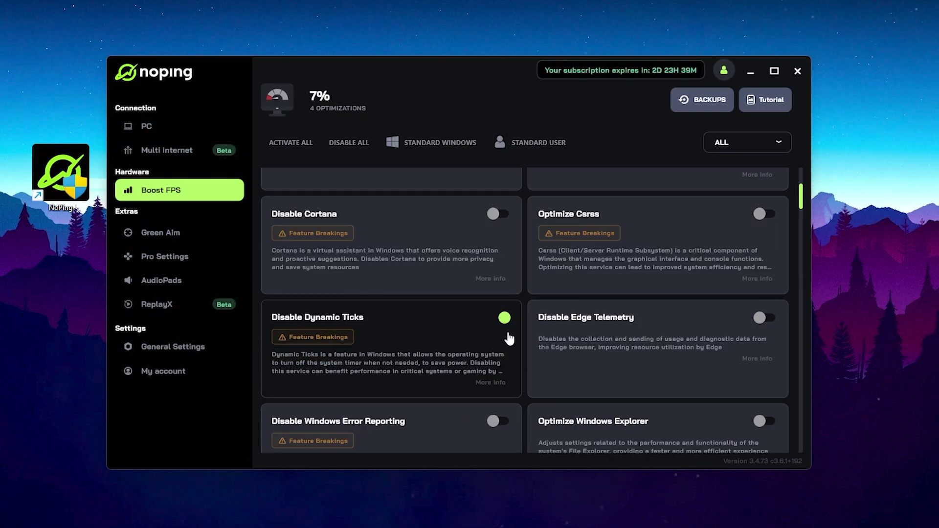
scroll(524, 336, up, 2)
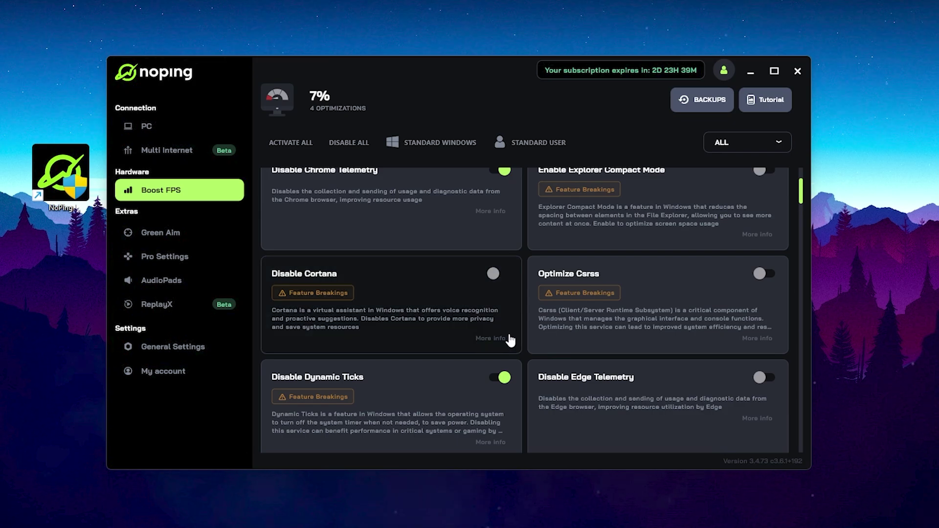
scroll(490, 338, down, 5)
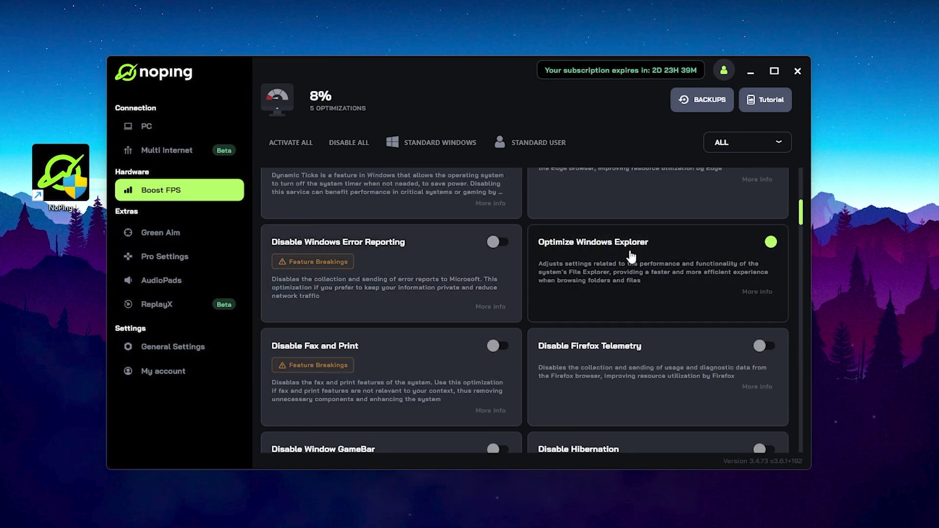
scroll(541, 258, down, 2)
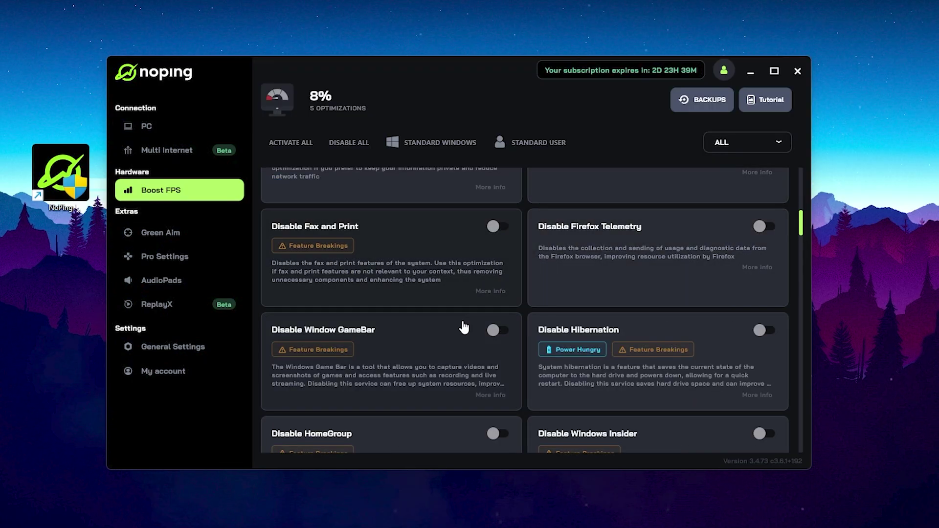
click(499, 333)
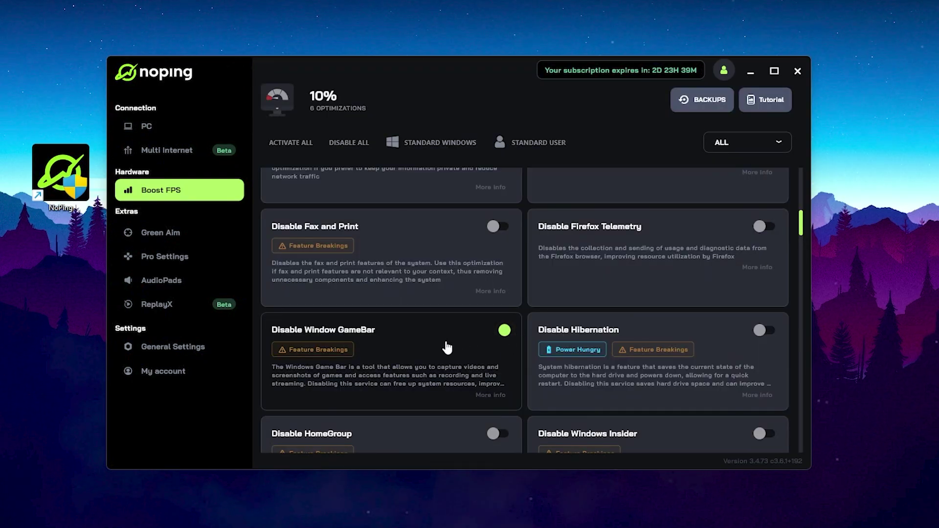
scroll(440, 352, up, 8)
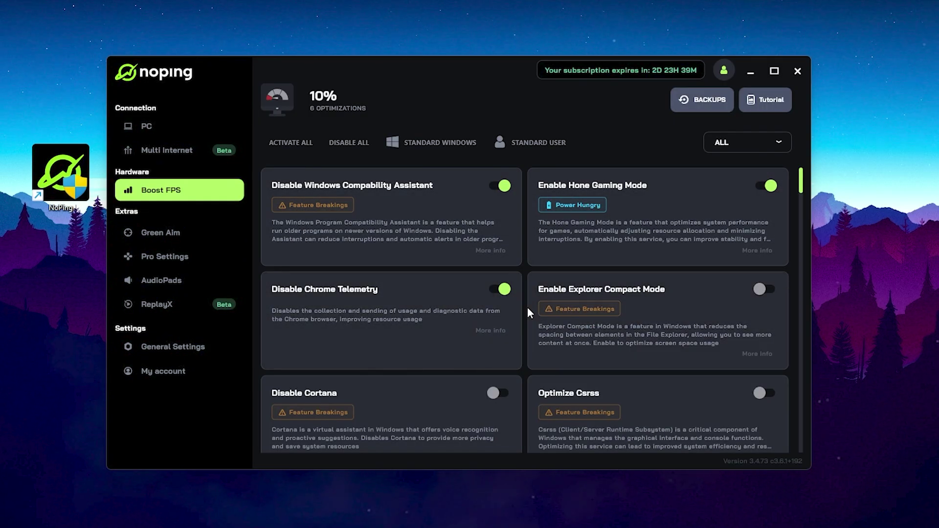
scroll(528, 308, down, 7)
scroll(529, 311, down, 8)
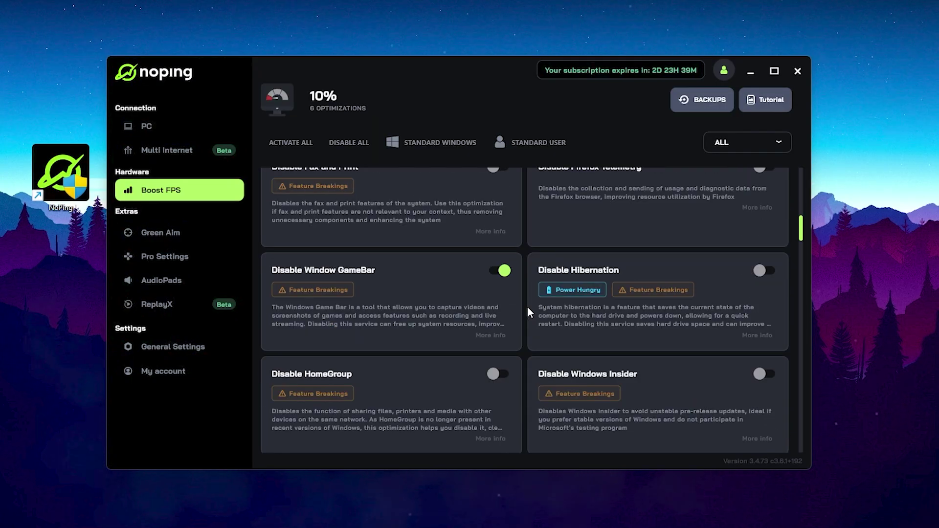
scroll(527, 306, up, 2)
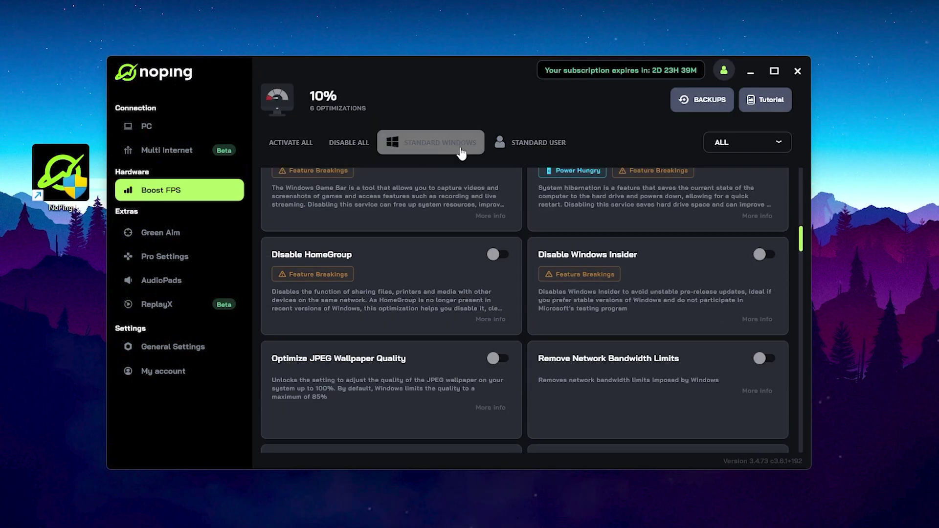
Step: Reset the Boost FPS optimizations to Standard Windows and confirm the reset
click(443, 149)
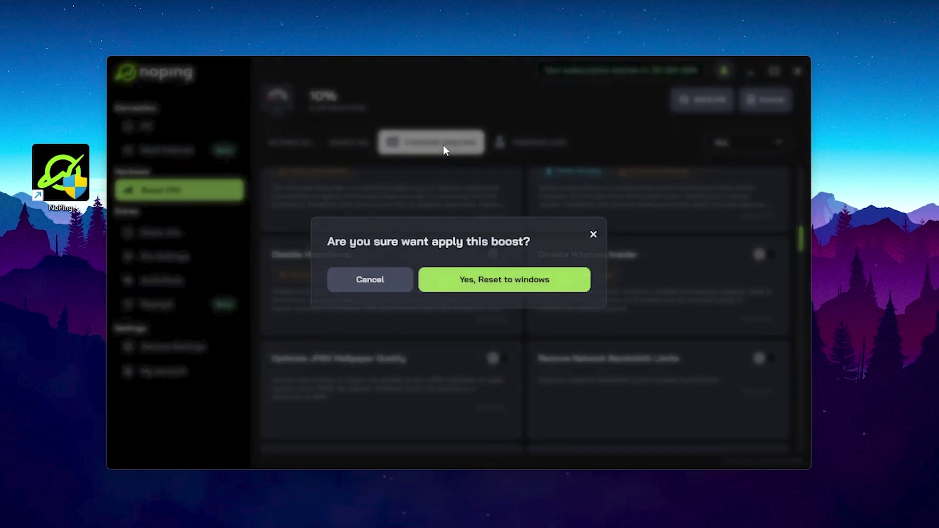
click(484, 285)
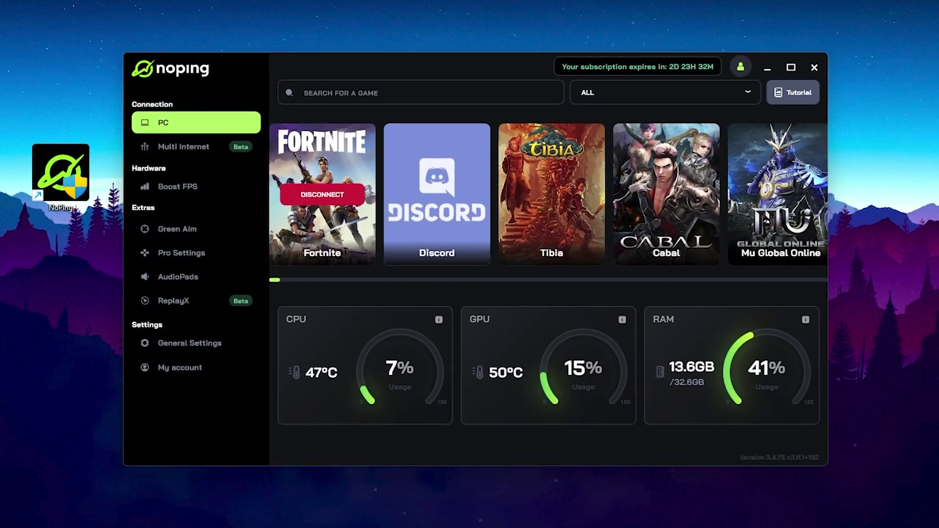
Step: View a Fortnite pro's settings: 800 DPI, 1000 Hz mouse, 1920x1080 fullscreen at 240 FPS
click(181, 255)
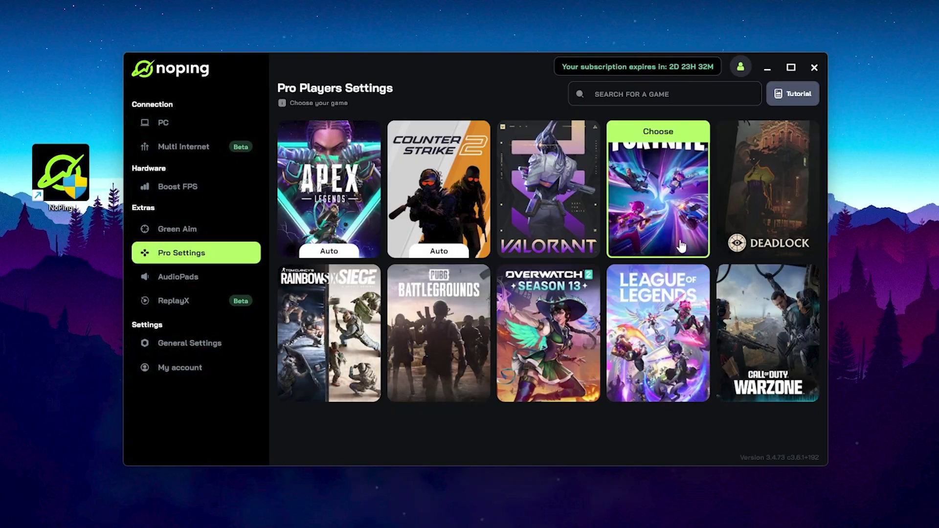
click(667, 139)
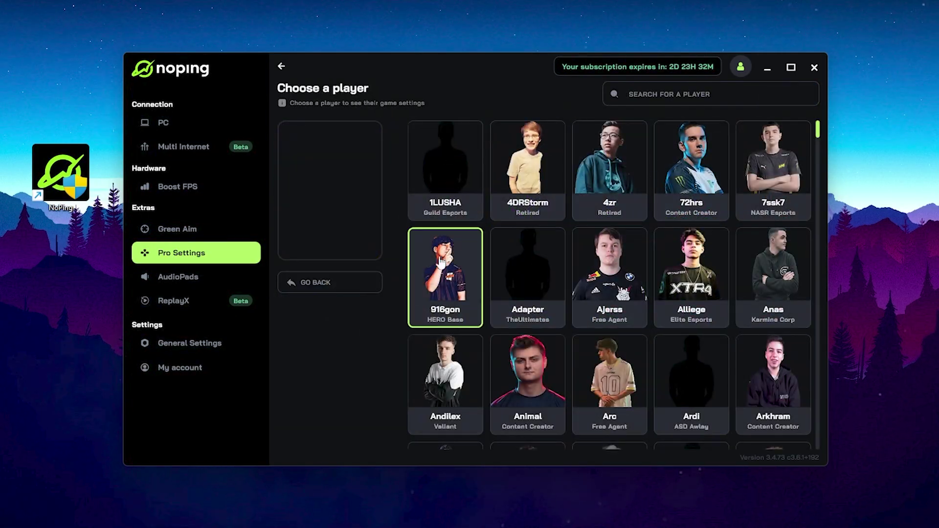
click(612, 279)
scroll(684, 235, down, 1)
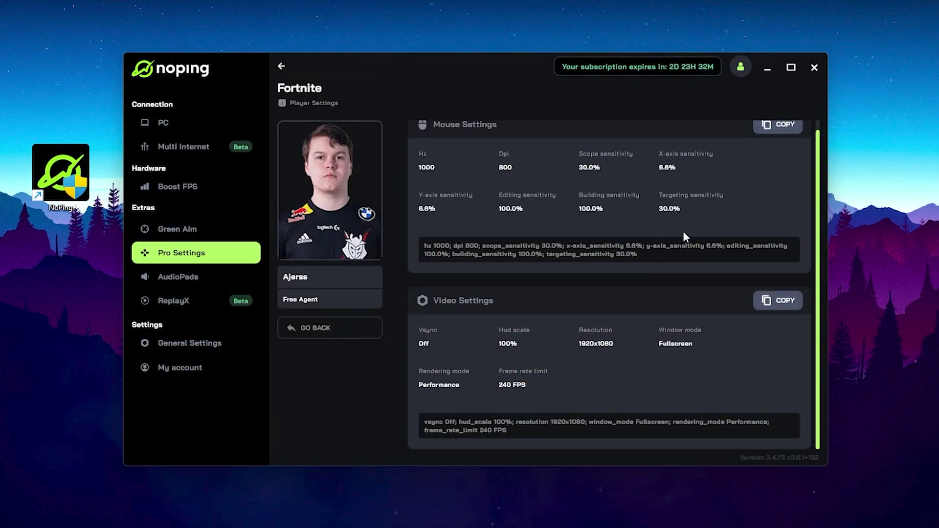
scroll(538, 352, up, 1)
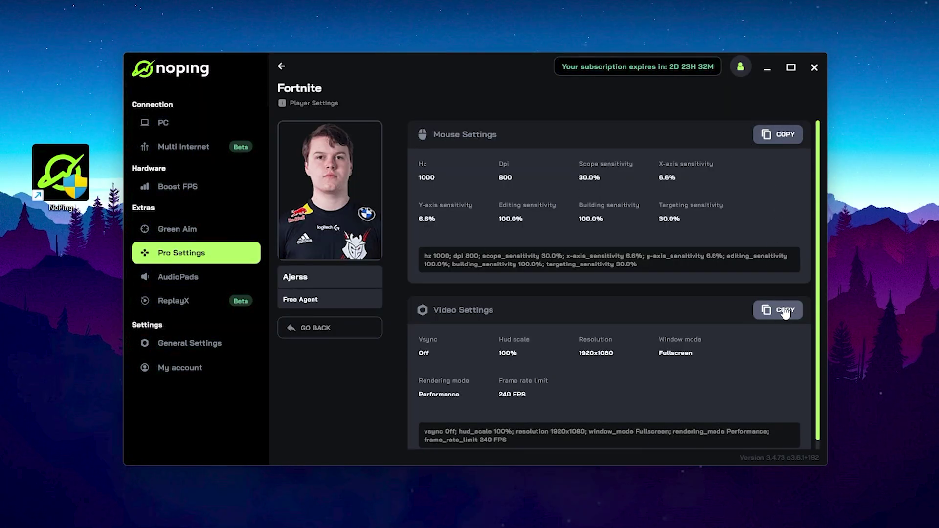
click(153, 231)
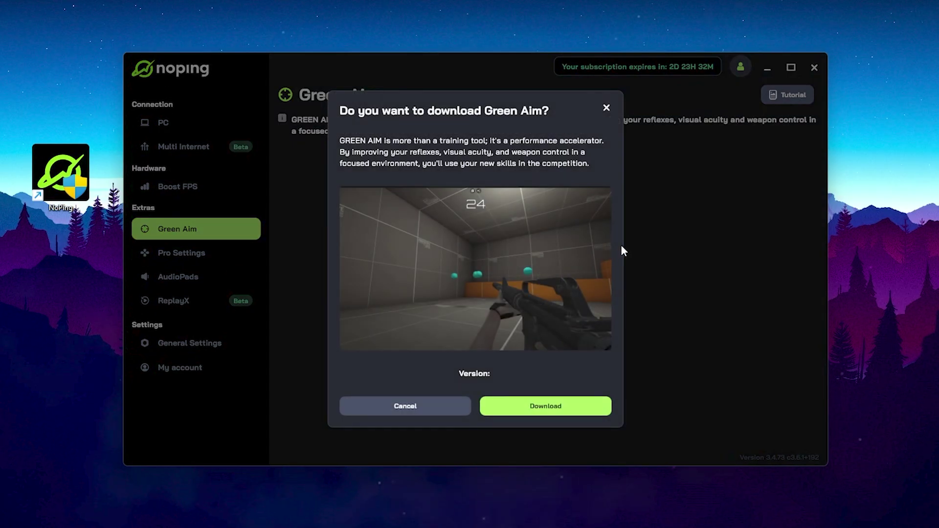
click(607, 110)
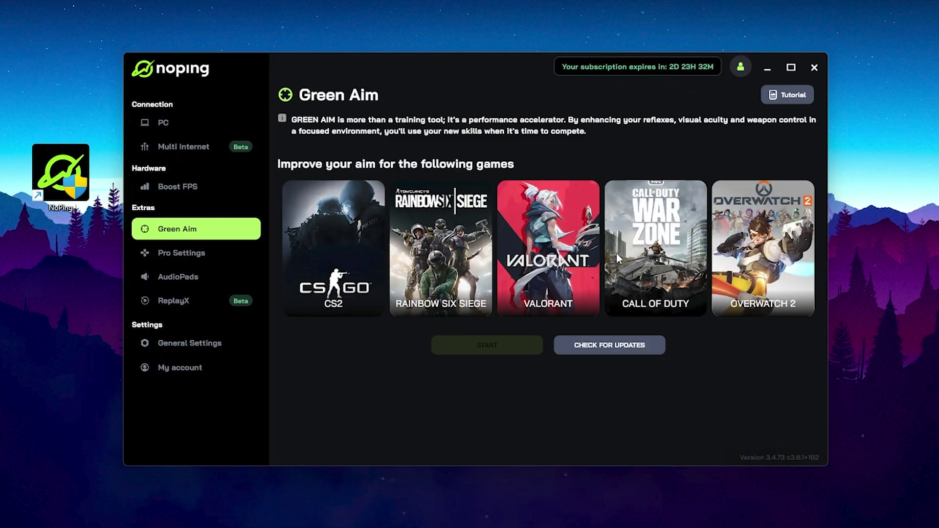
click(258, 256)
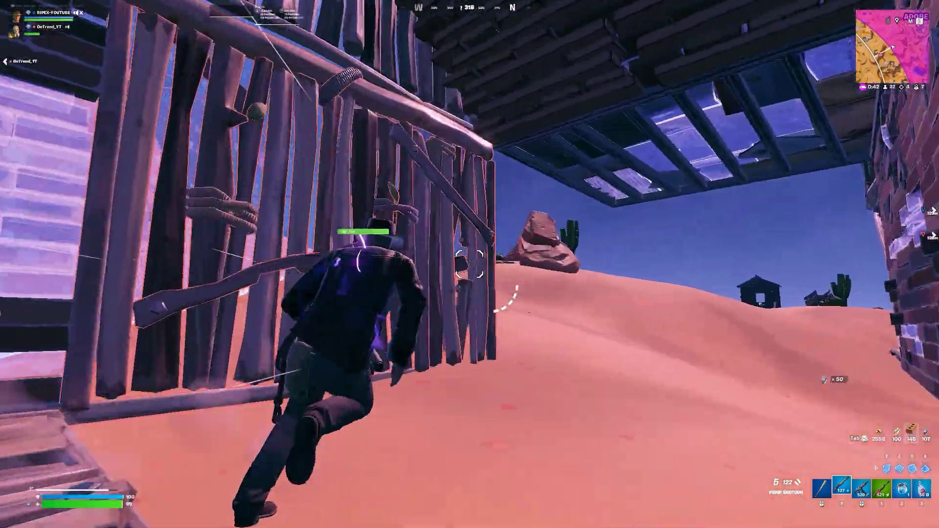
Step: Switch to the rifle, toggle build mode and push up the brick ramps
key(1)
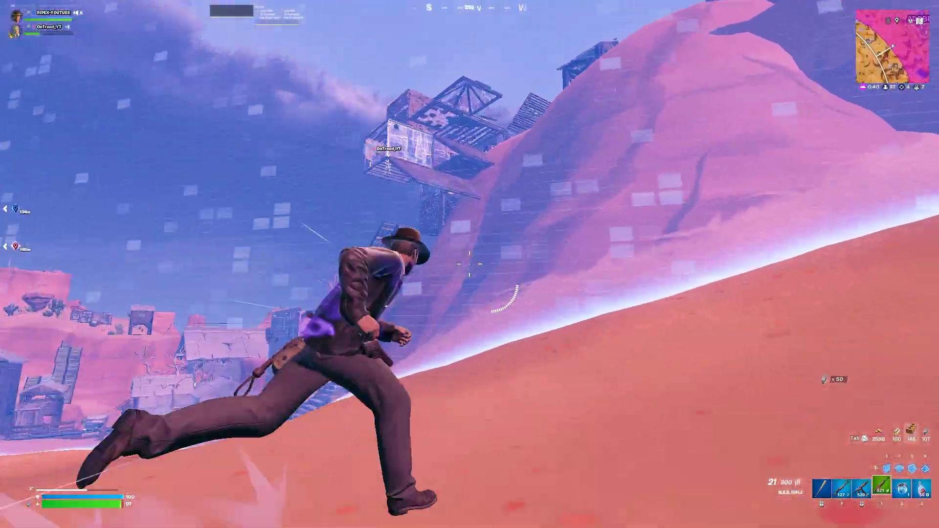
key(q)
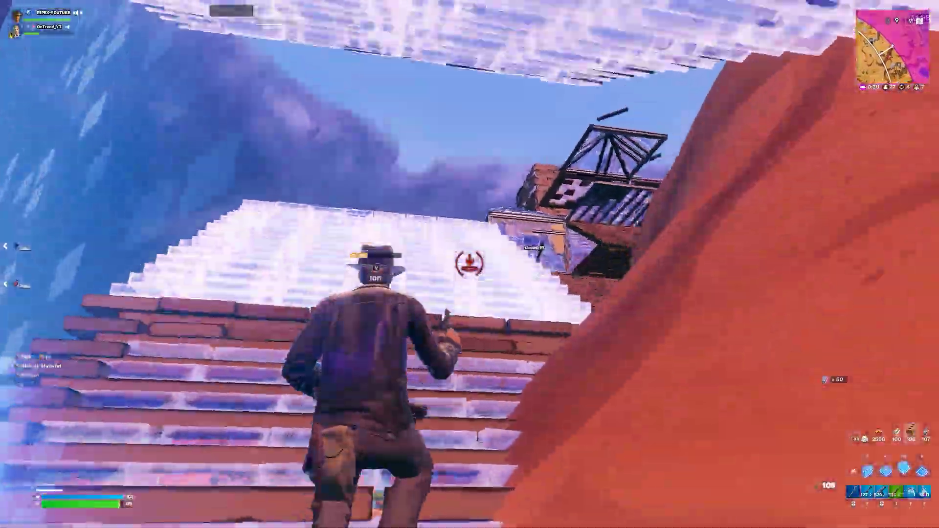
key(w)
key(1)
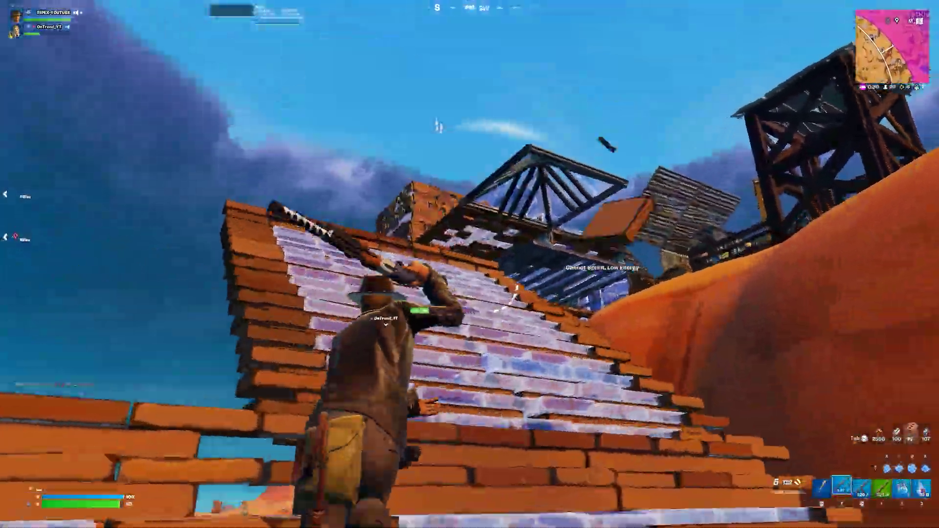
key(w)
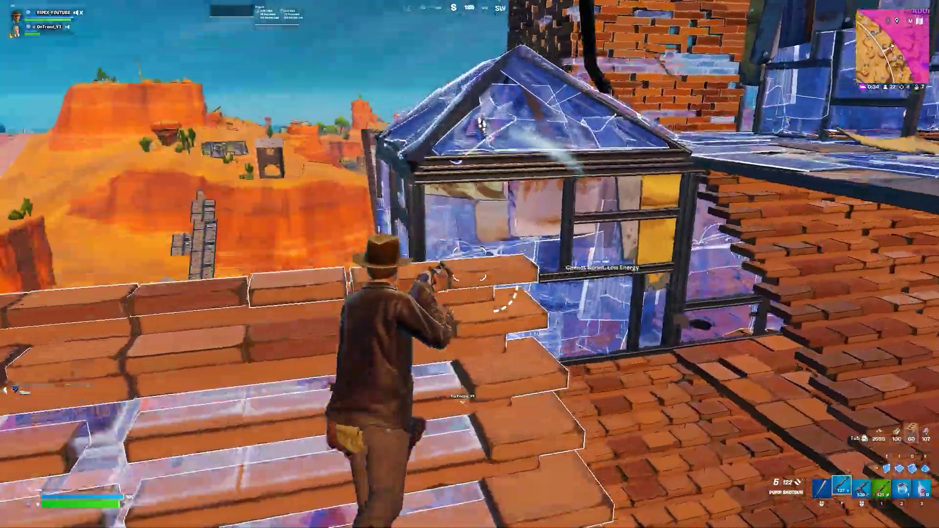